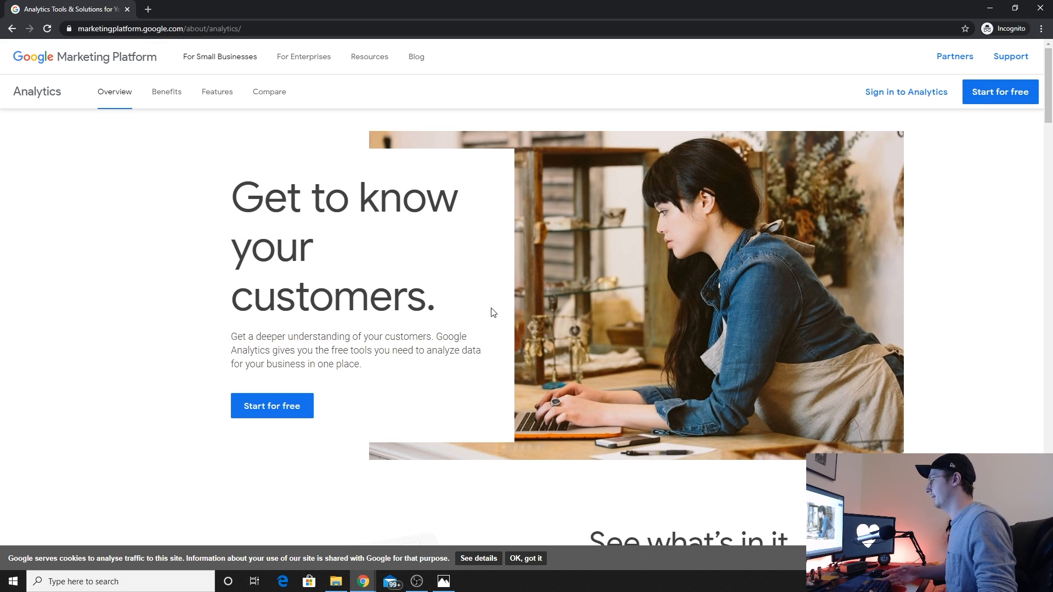
Start the free Analytics sign-up and sign in with the saved test Gmail account by entering the account password.
{"action": "left_click", "coordinate": [1000, 95]}
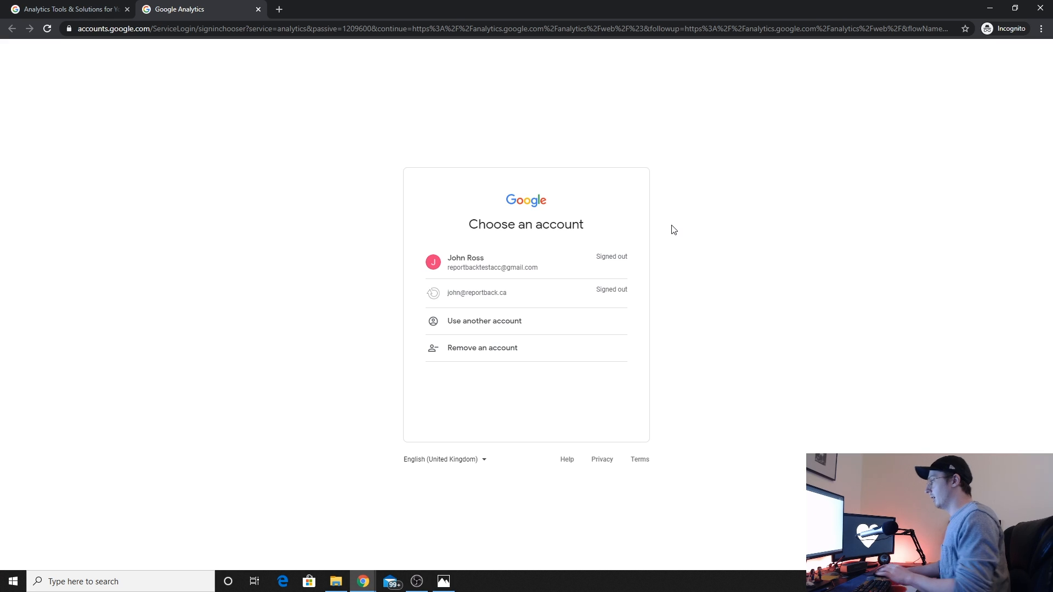
{"action": "left_click", "coordinate": [513, 269]}
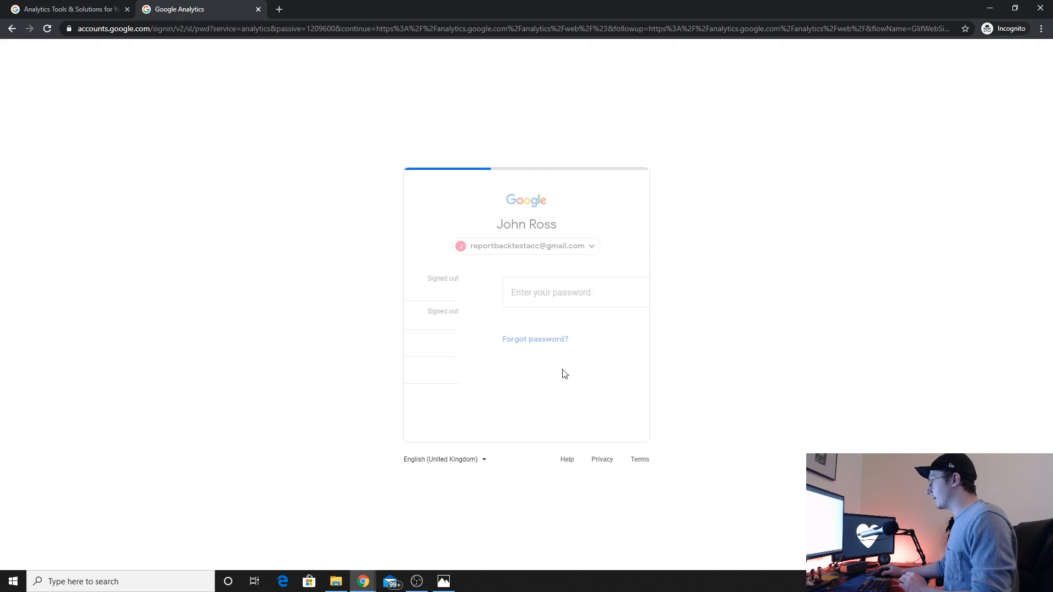
{"action": "left_click", "coordinate": [499, 288]}
{"action": "type", "text": "•"}
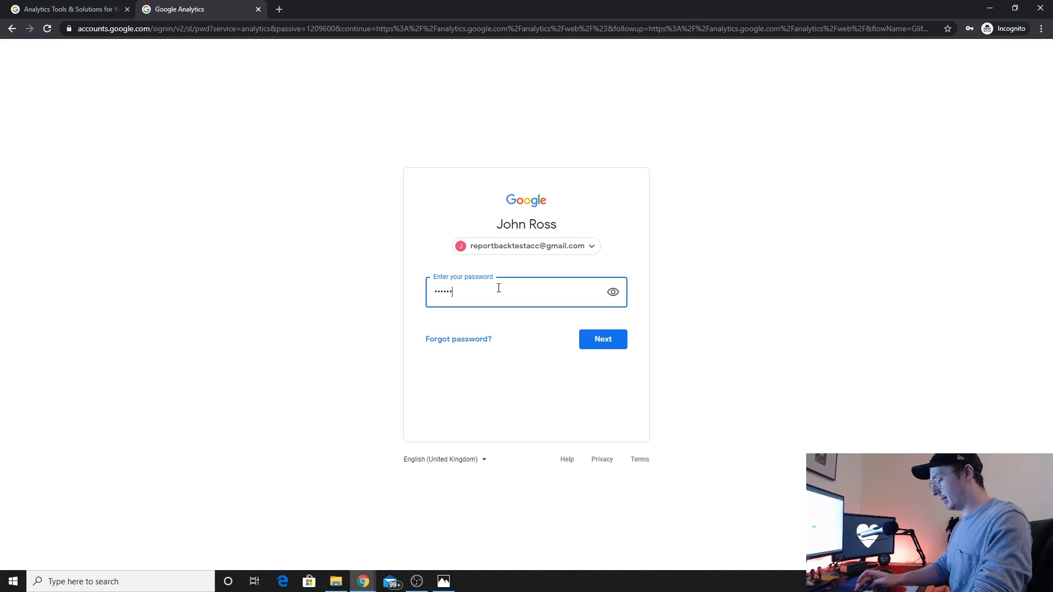
{"action": "key", "text": "Return"}
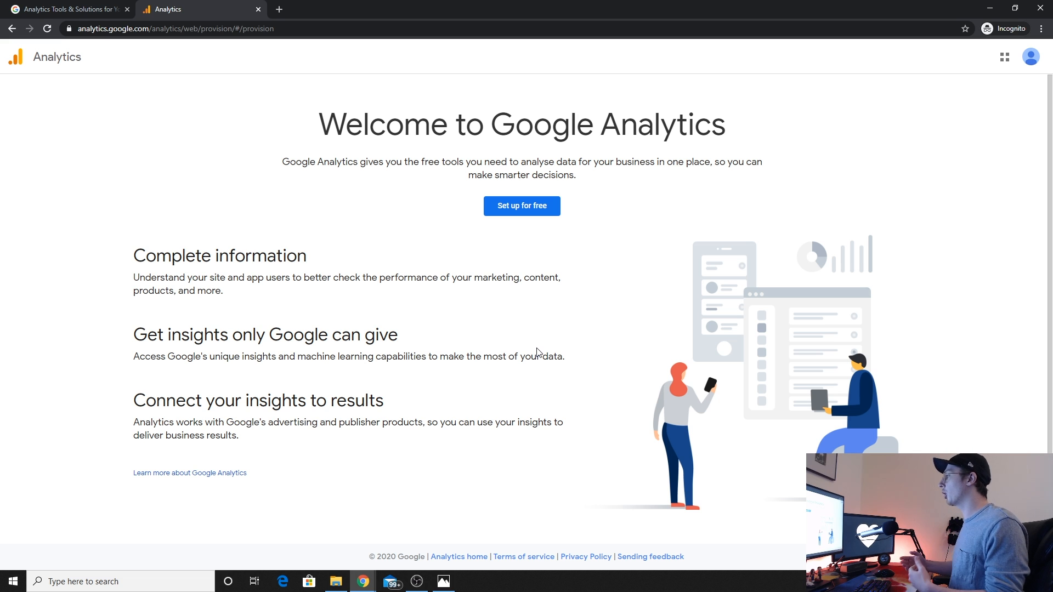
Begin the free setup, enter the owner's first name as account name, and continue with all data sharing options enabled.
{"action": "left_click", "coordinate": [520, 208]}
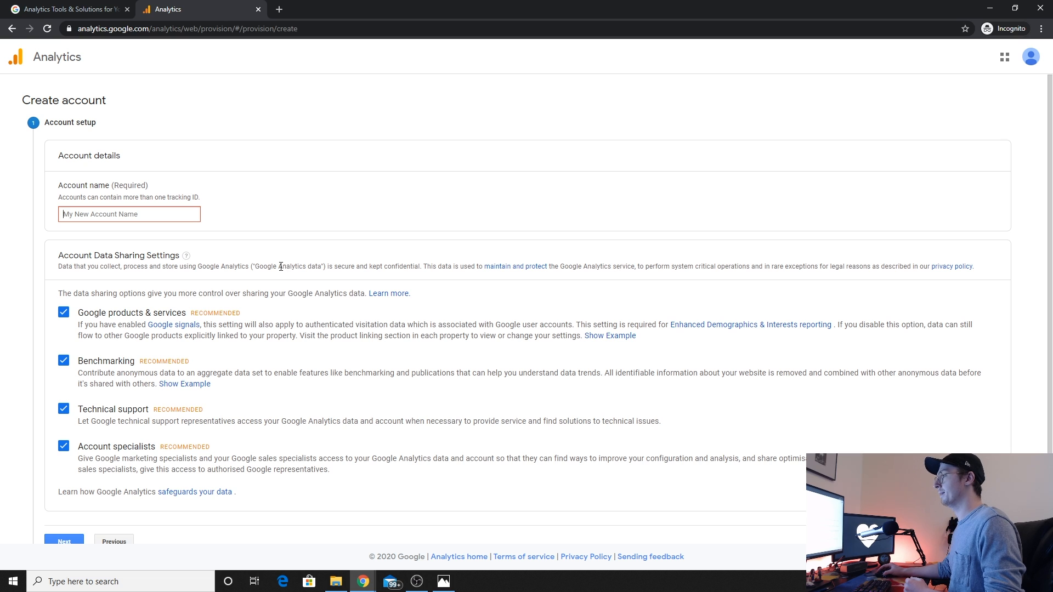
{"action": "left_click", "coordinate": [294, 224]}
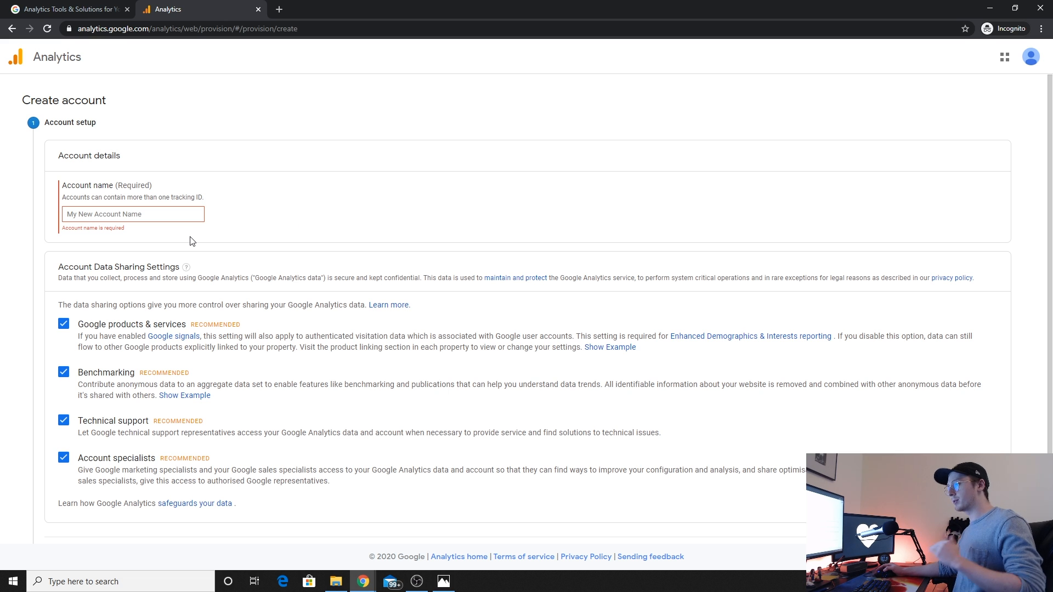
{"action": "left_click", "coordinate": [162, 215]}
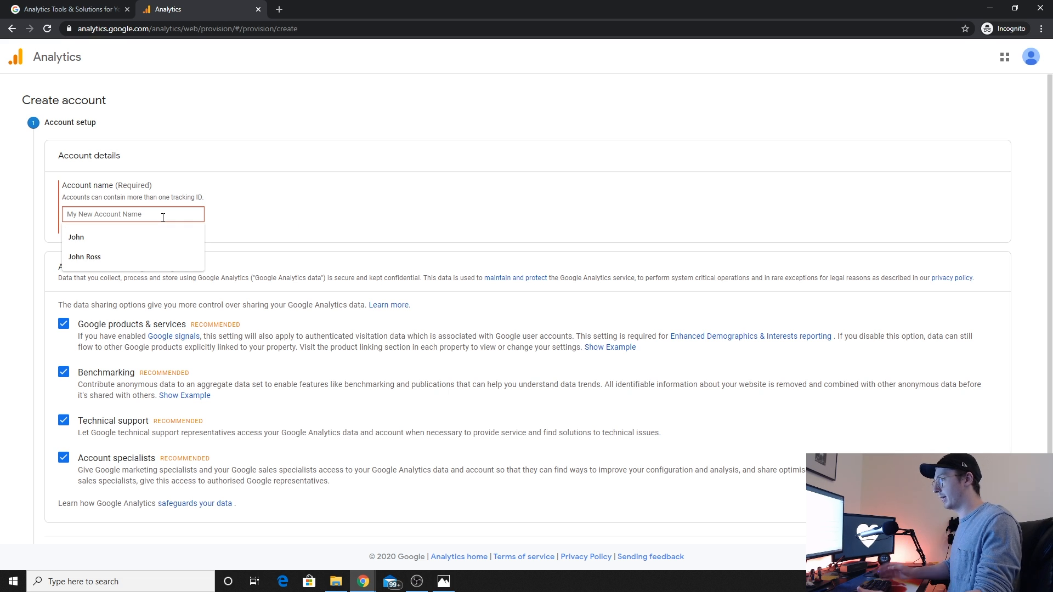
{"action": "left_click", "coordinate": [115, 236]}
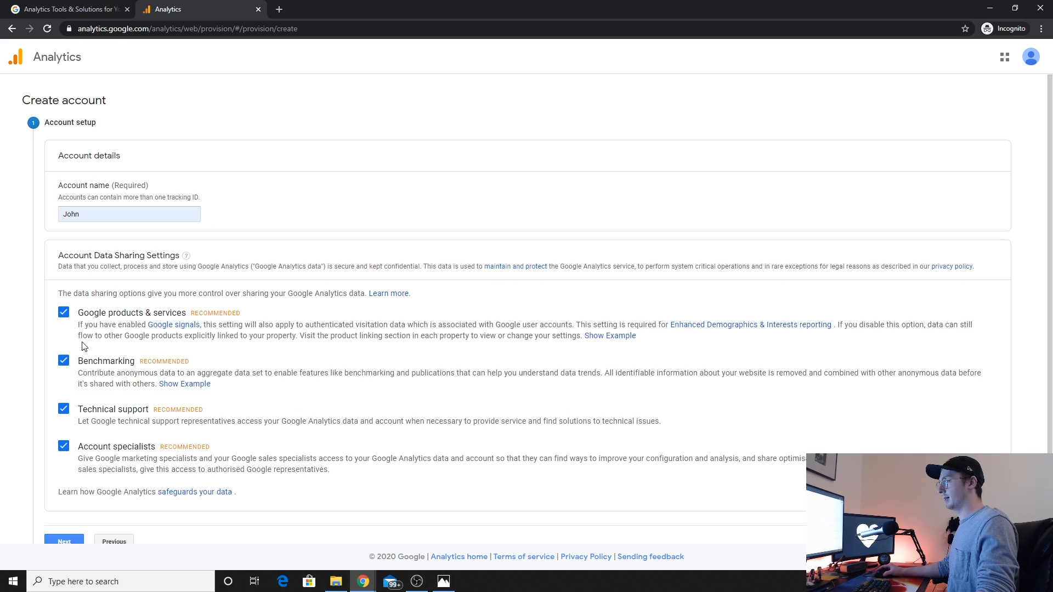
{"action": "scroll", "coordinate": [83, 345], "scroll_direction": "down", "scroll_amount": 2}
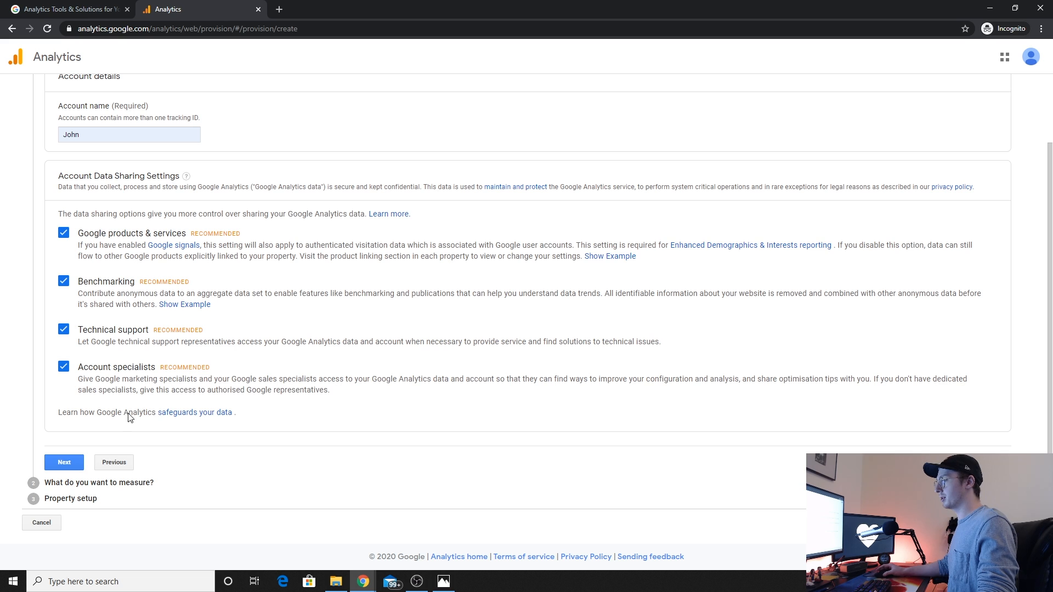
{"action": "left_click", "coordinate": [71, 464]}
Keep Web as what to measure and continue to the property setup.
{"action": "scroll", "coordinate": [386, 381], "scroll_direction": "up", "scroll_amount": 2}
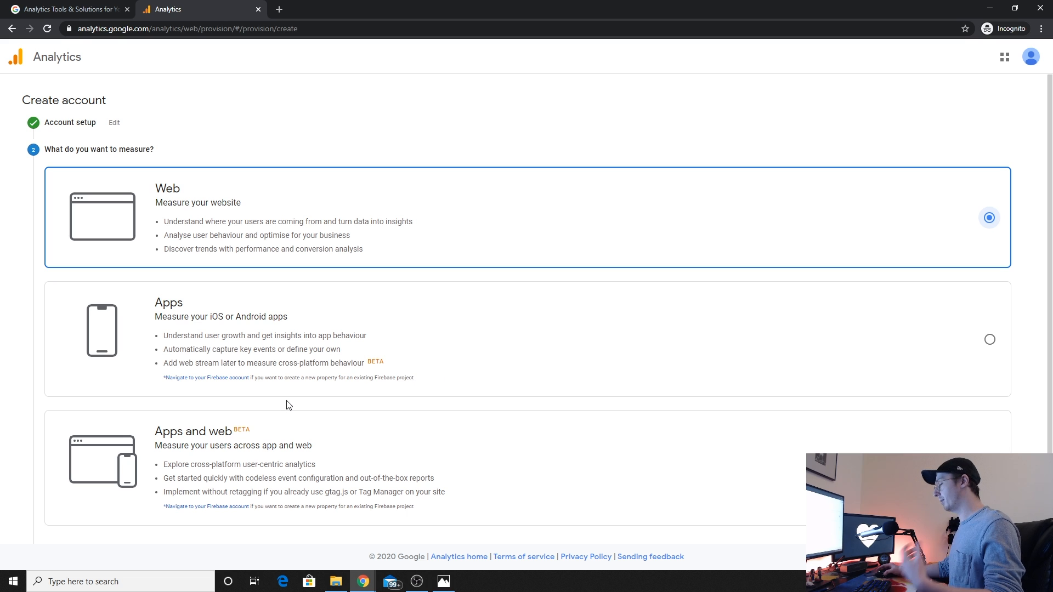
{"action": "scroll", "coordinate": [336, 342], "scroll_direction": "down", "scroll_amount": 2}
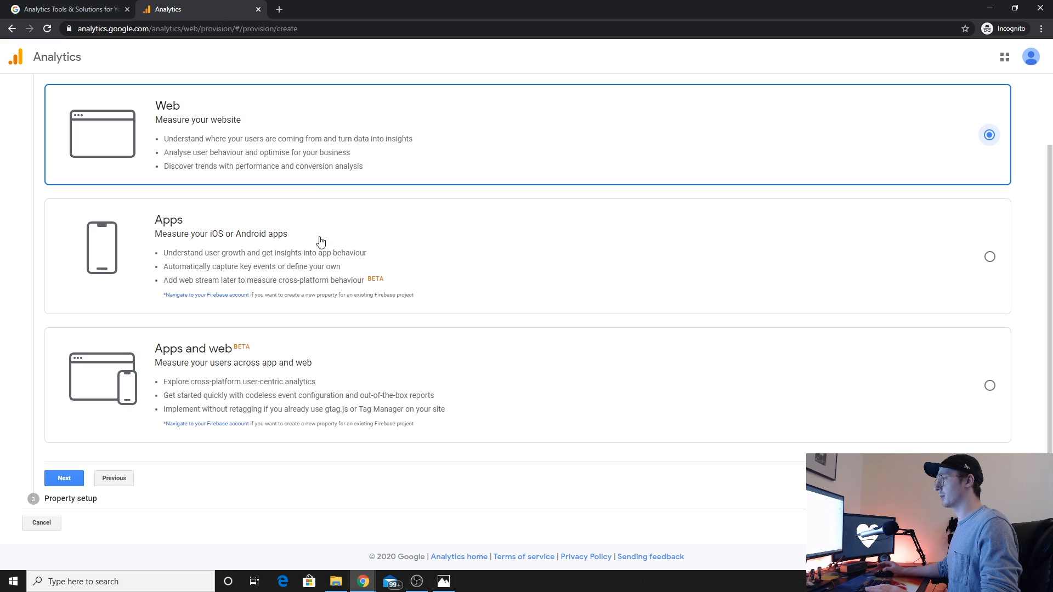
{"action": "left_click", "coordinate": [68, 480]}
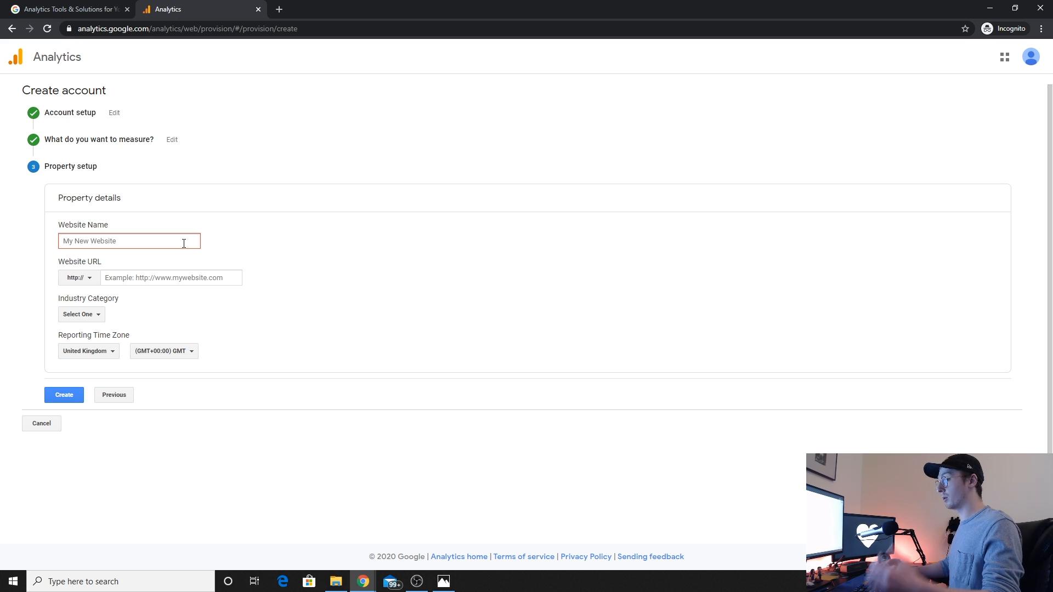
{"action": "type", "text": "abc company"}
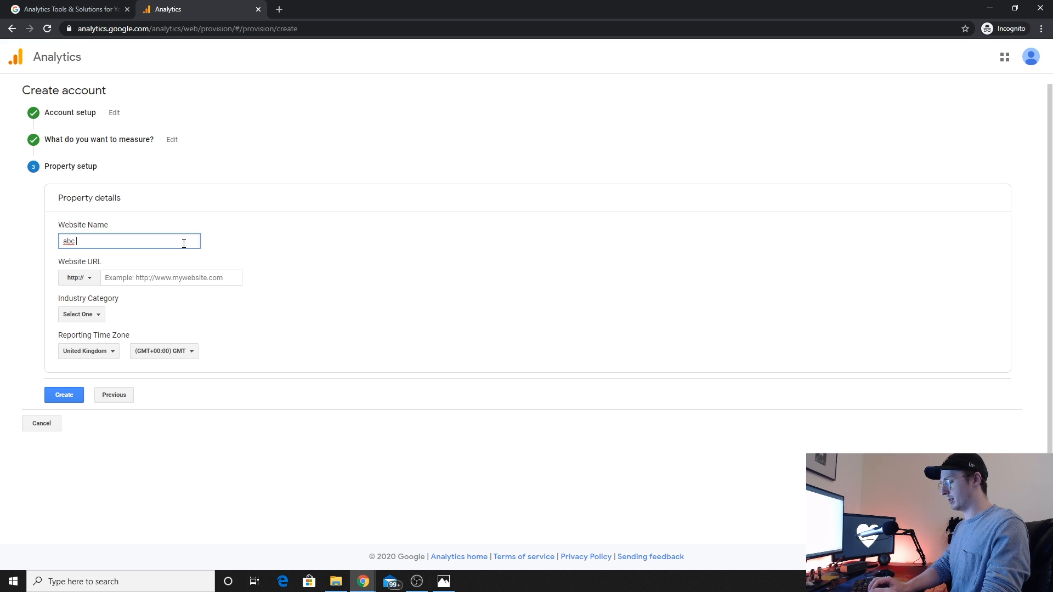
{"action": "left_click", "coordinate": [140, 280]}
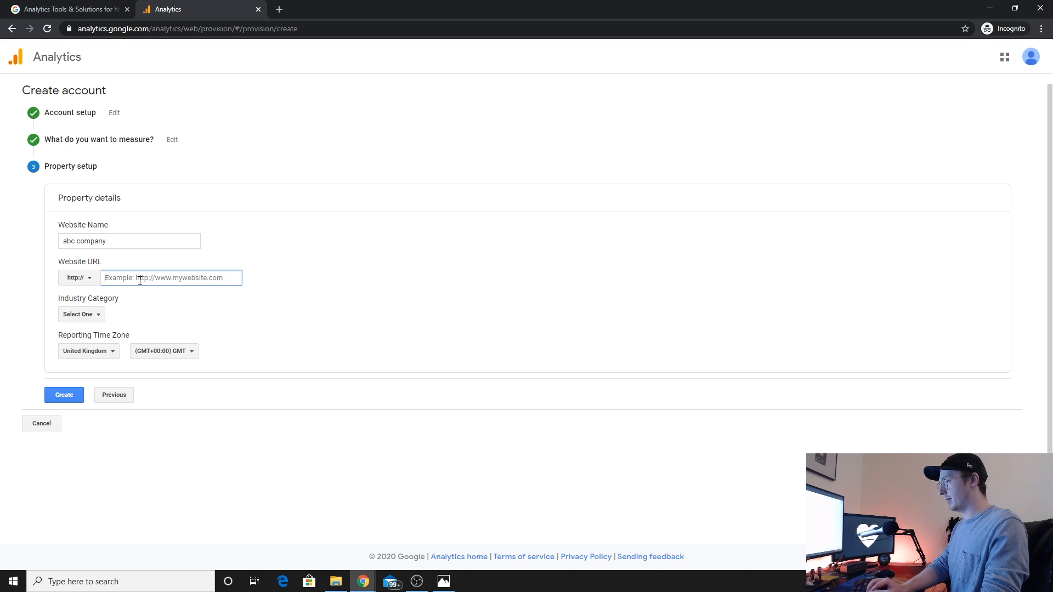
{"action": "type", "text": "www.abccompany.com"}
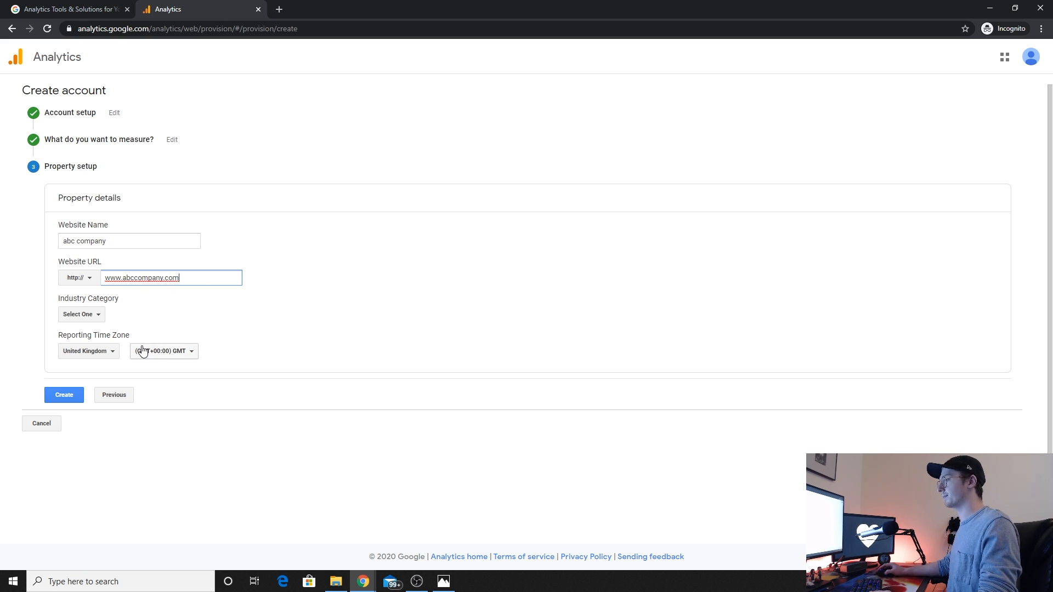
{"action": "left_click", "coordinate": [174, 316]}
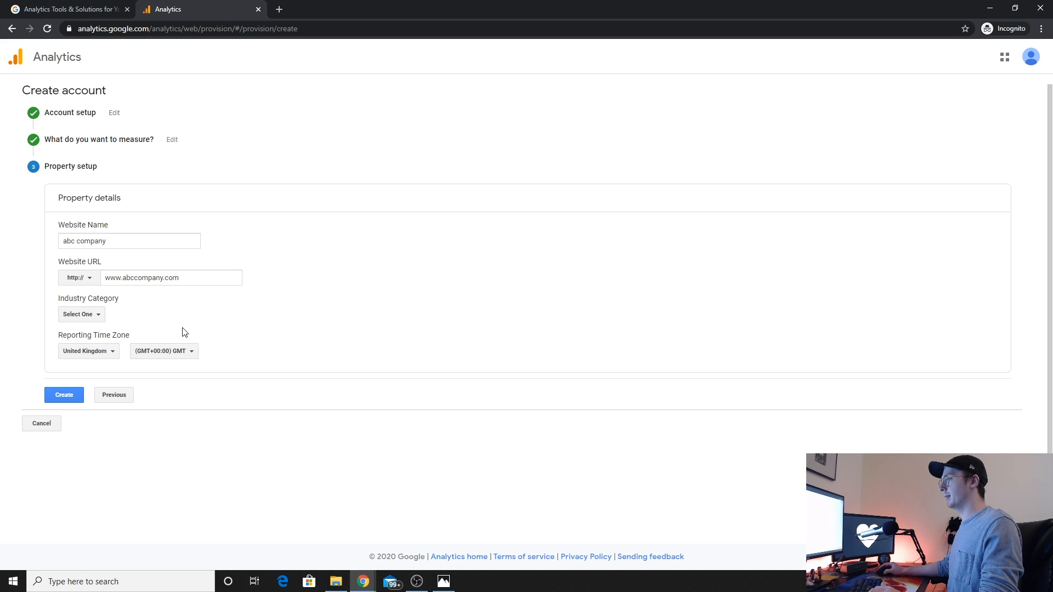
Set the industry category to Beauty and Fitness and the reporting time zone country to Argentina.
{"action": "left_click", "coordinate": [100, 319]}
{"action": "left_click", "coordinate": [117, 401]}
{"action": "left_click", "coordinate": [109, 351]}
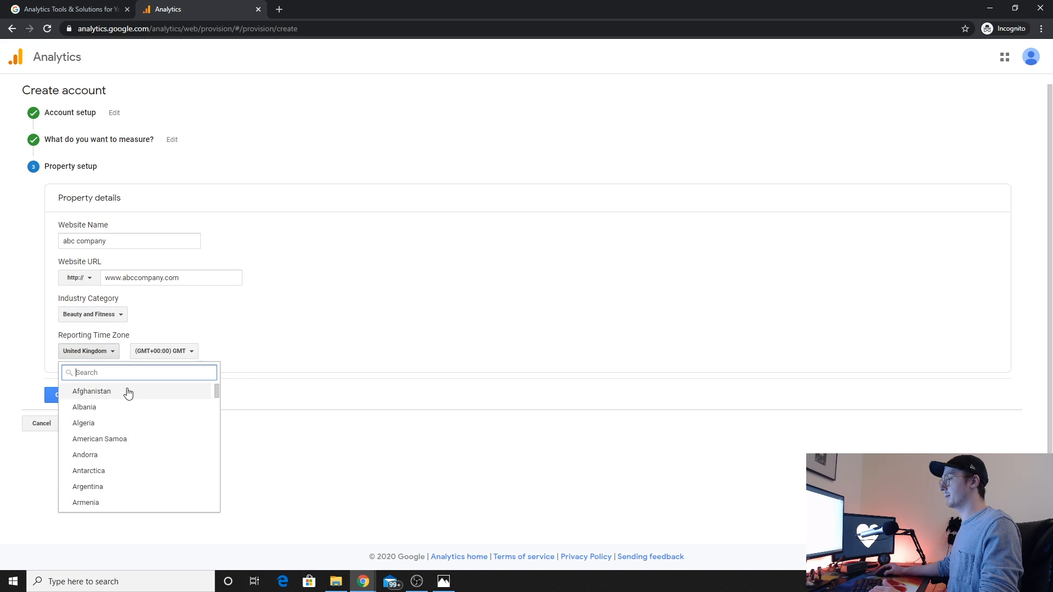
{"action": "left_click", "coordinate": [113, 484]}
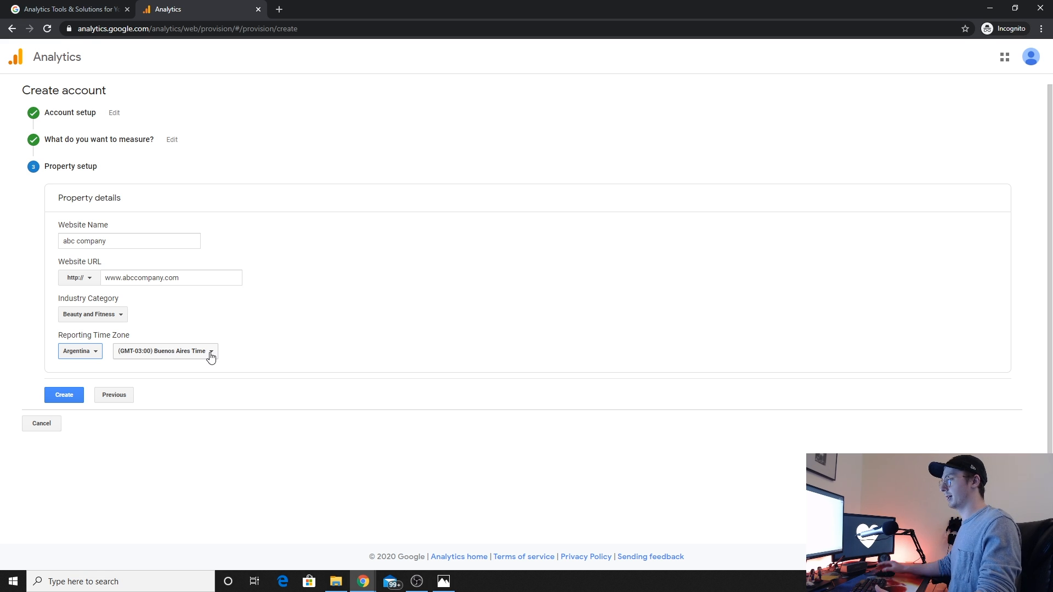
Create the property and accept the terms of service, including the Data Processing Terms and the Measurement Controller-Controller Data Protection Terms.
{"action": "left_click", "coordinate": [77, 396]}
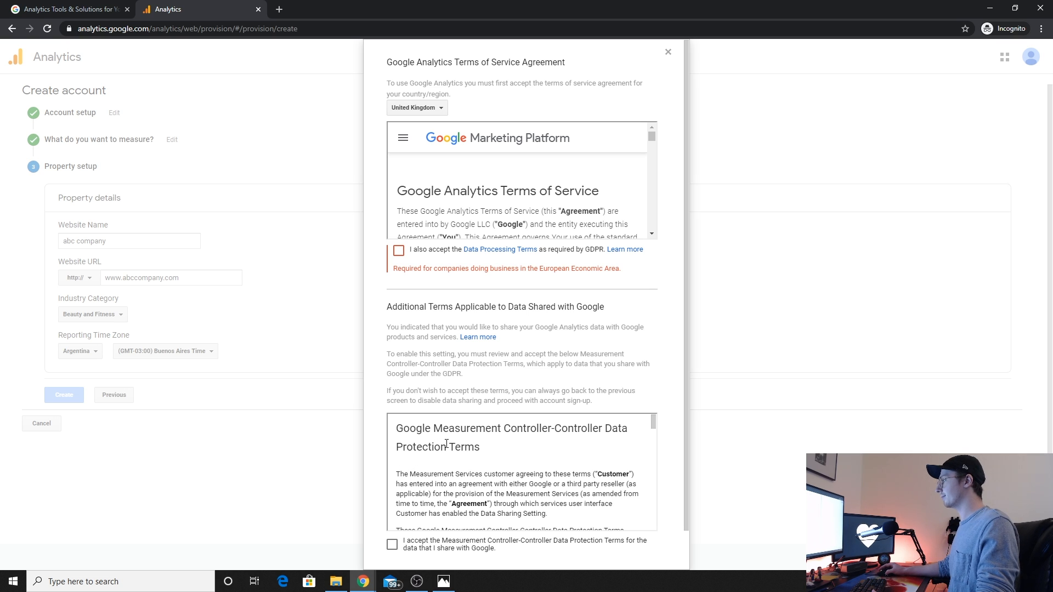
{"action": "left_click", "coordinate": [399, 250]}
{"action": "left_click", "coordinate": [392, 528]}
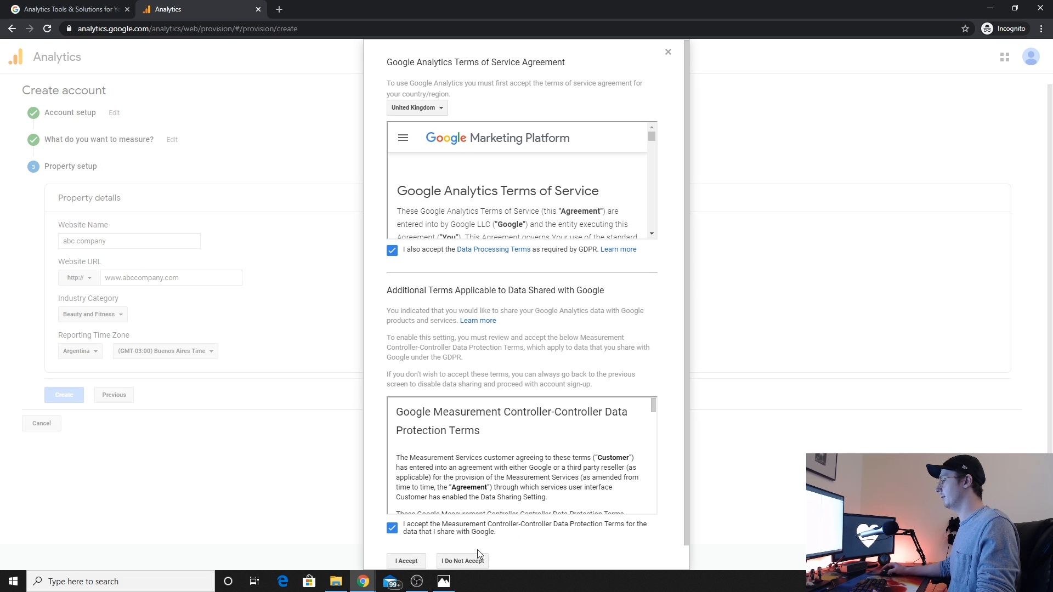
{"action": "left_click", "coordinate": [407, 561]}
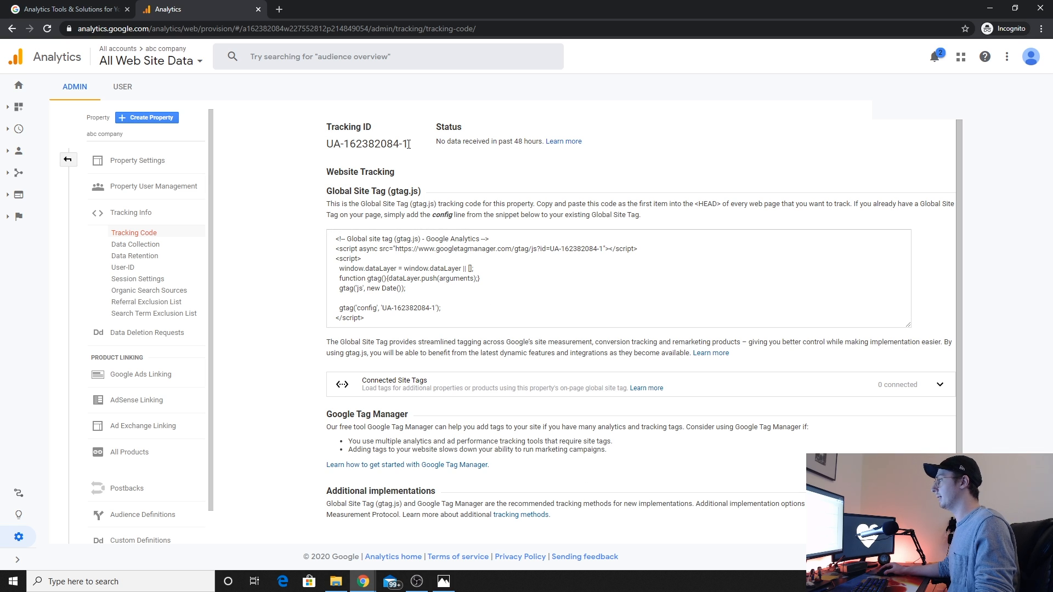
Copy the new property's tracking ID and switch to the WordPress.com window.
{"action": "left_click_drag", "start_coordinate": [409, 144], "coordinate": [327, 148]}
{"action": "key", "text": "ctrl+c"}
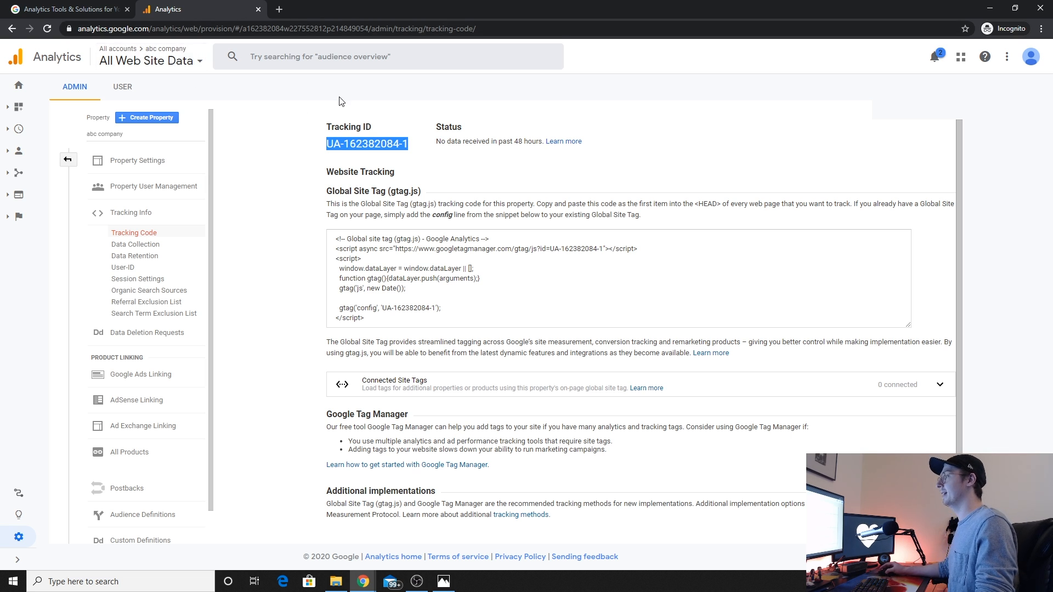
{"action": "left_click", "coordinate": [368, 585]}
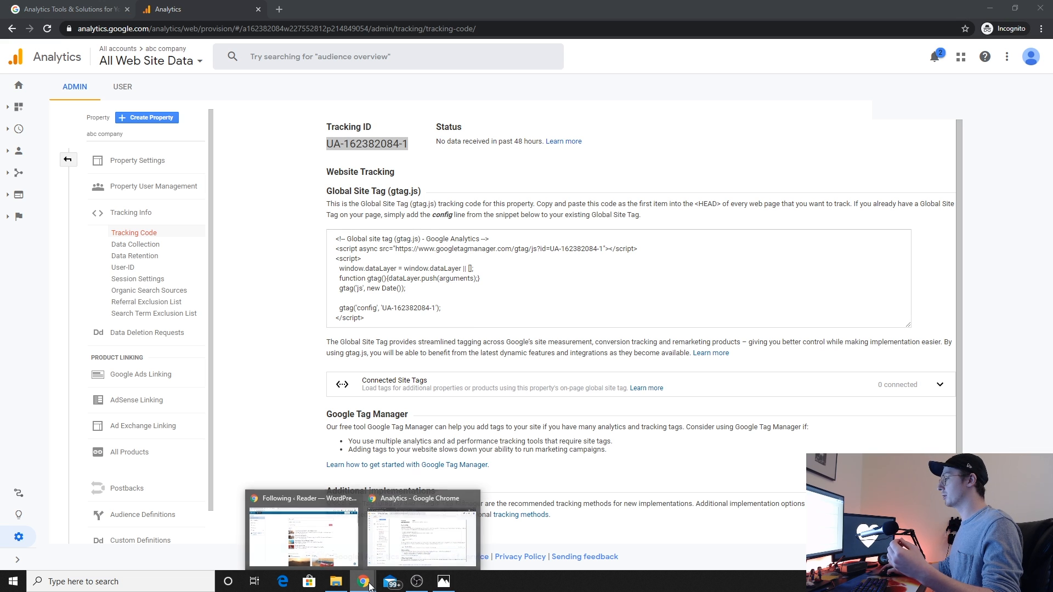
{"action": "left_click", "coordinate": [303, 532]}
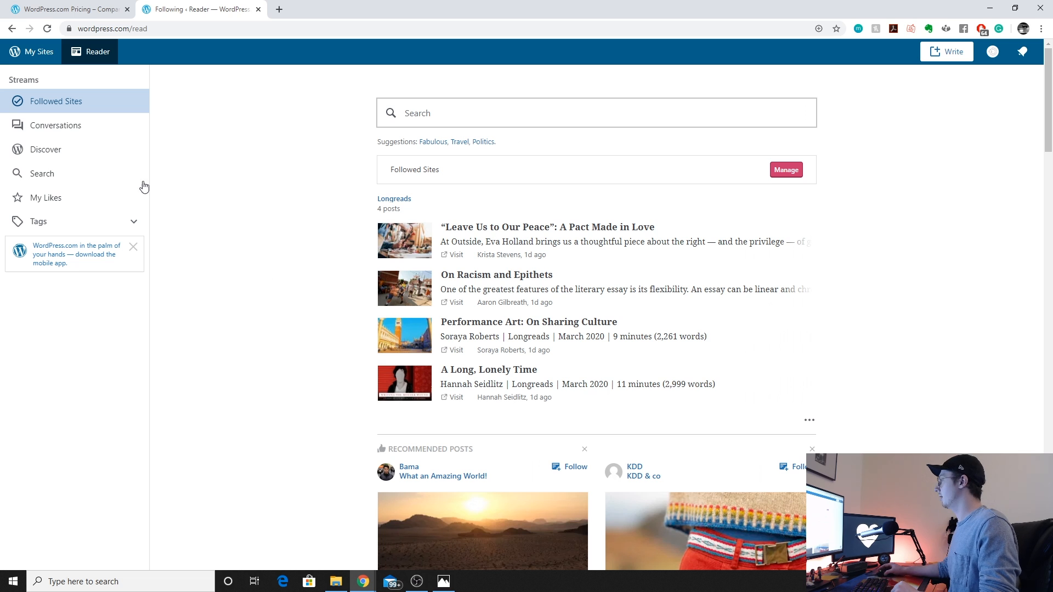
Open the traffic settings in the site's marketing tools.
{"action": "left_click", "coordinate": [28, 53]}
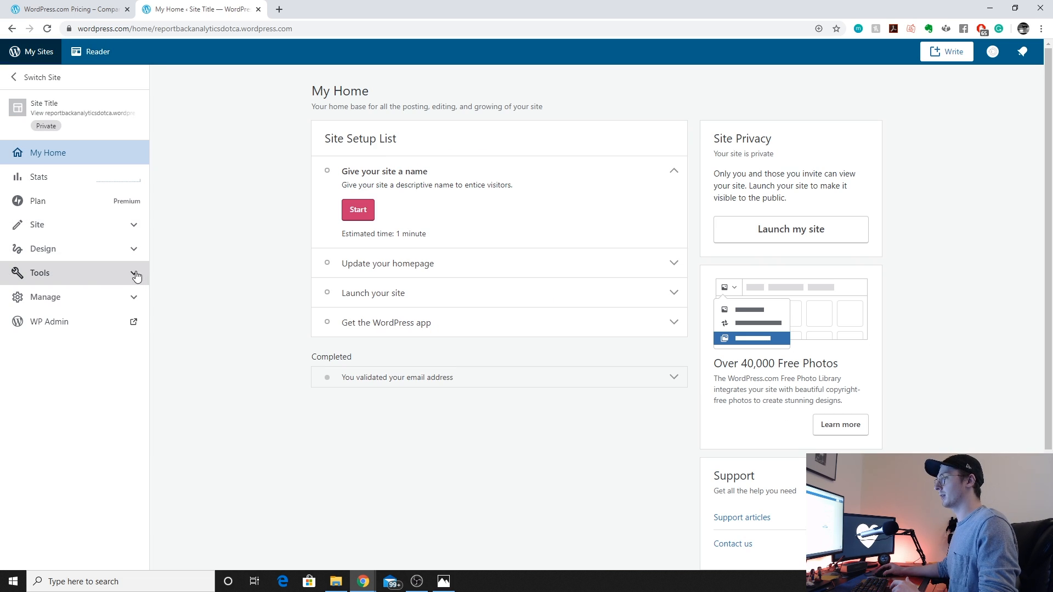
{"action": "left_click", "coordinate": [134, 274]}
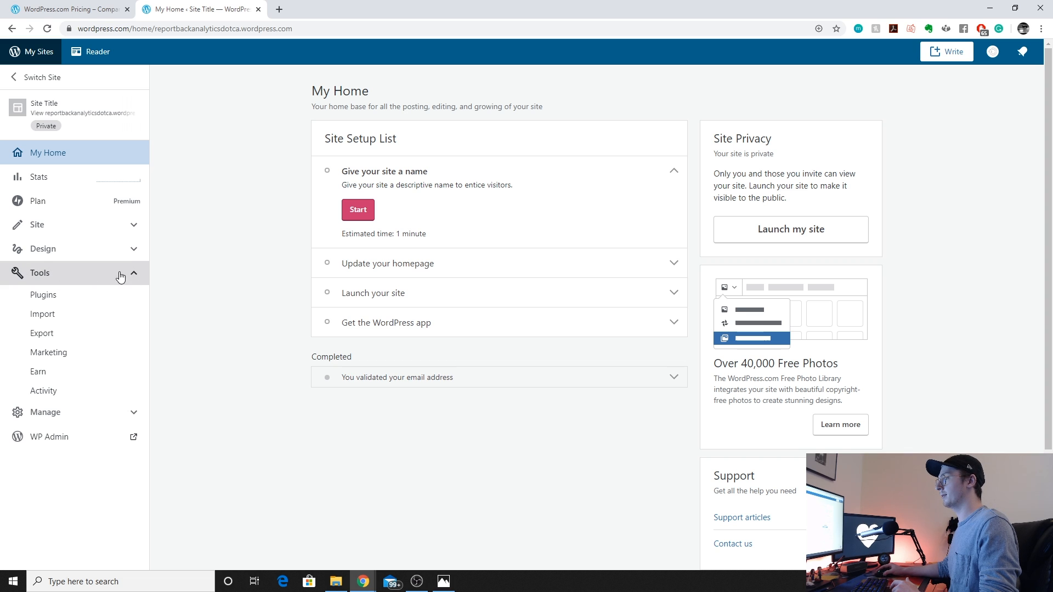
{"action": "left_click", "coordinate": [83, 359]}
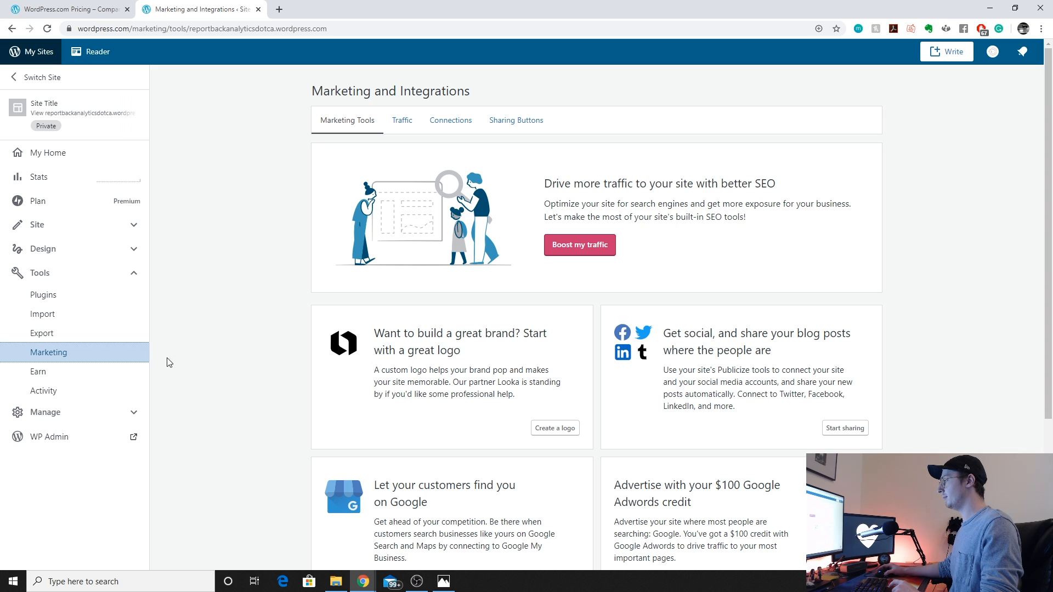
{"action": "left_click", "coordinate": [409, 128]}
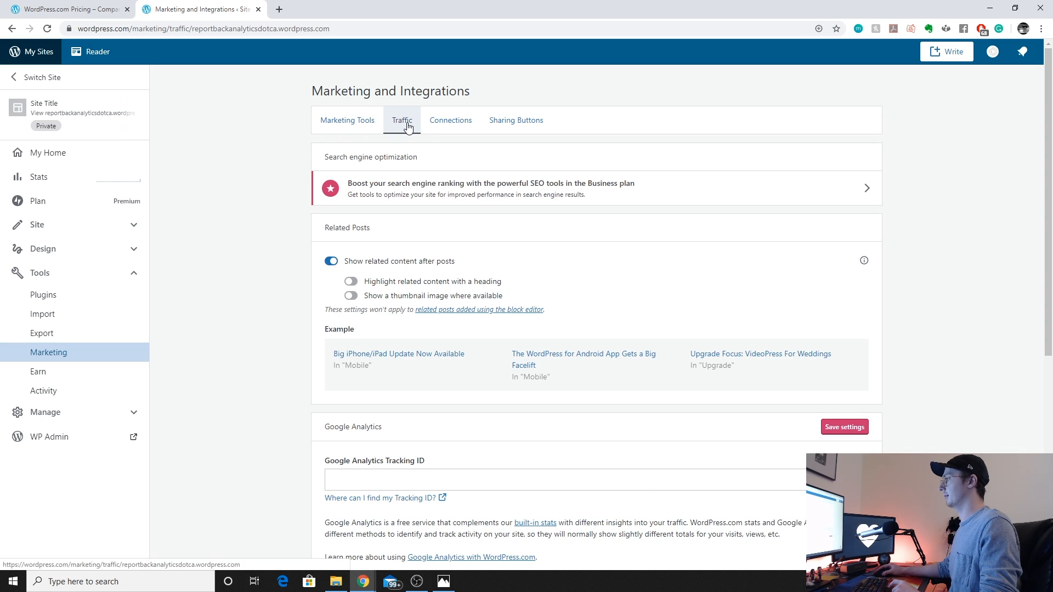
Paste the copied tracking ID as the site's Google Analytics Tracking ID.
{"action": "scroll", "coordinate": [256, 257], "scroll_direction": "down", "scroll_amount": 4}
{"action": "left_click", "coordinate": [343, 261]}
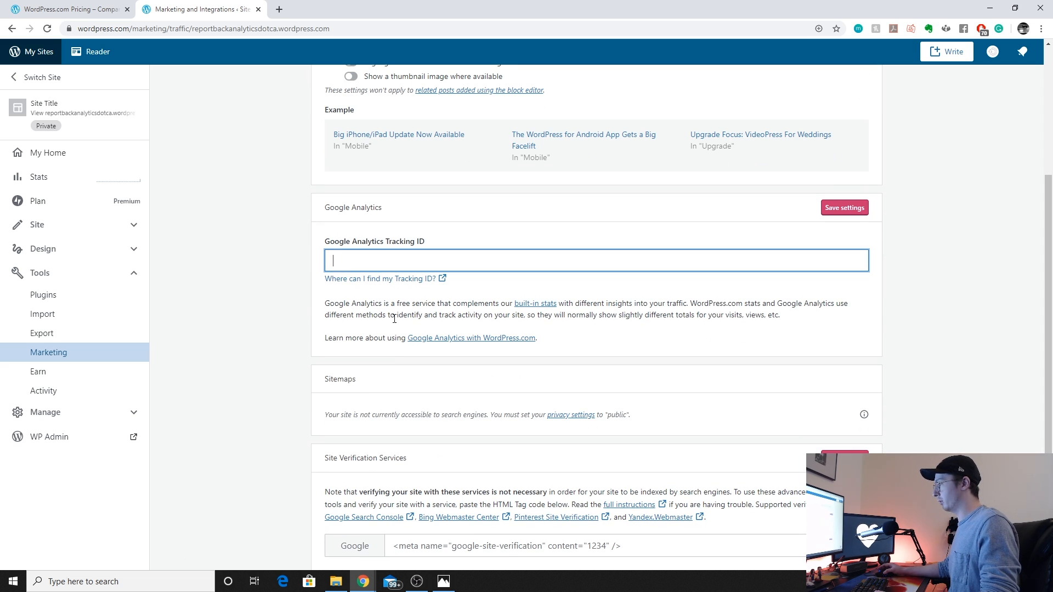
{"action": "key", "text": "ctrl+v"}
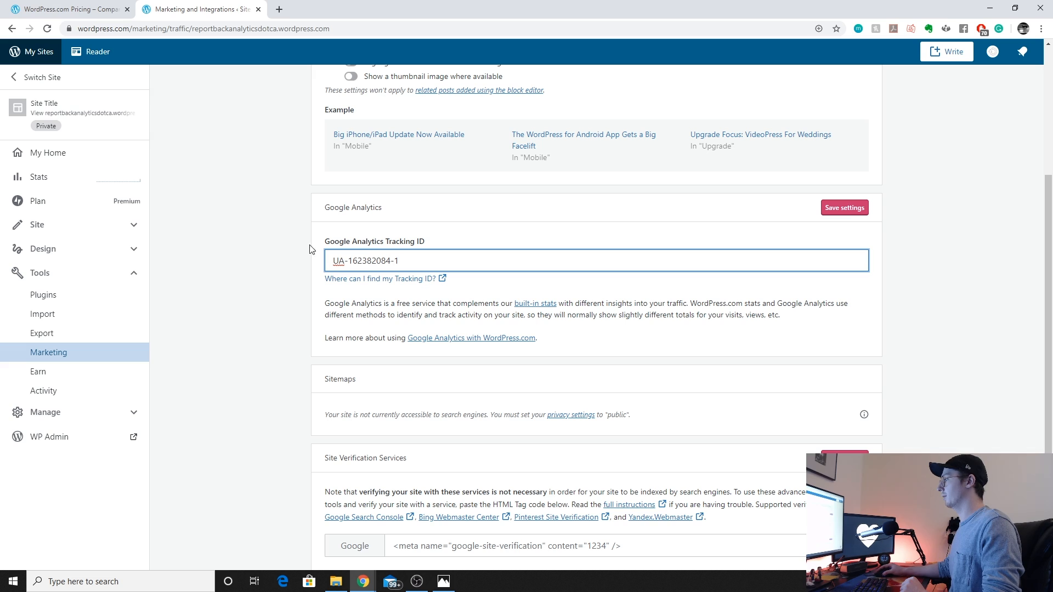
{"action": "left_click", "coordinate": [369, 208]}
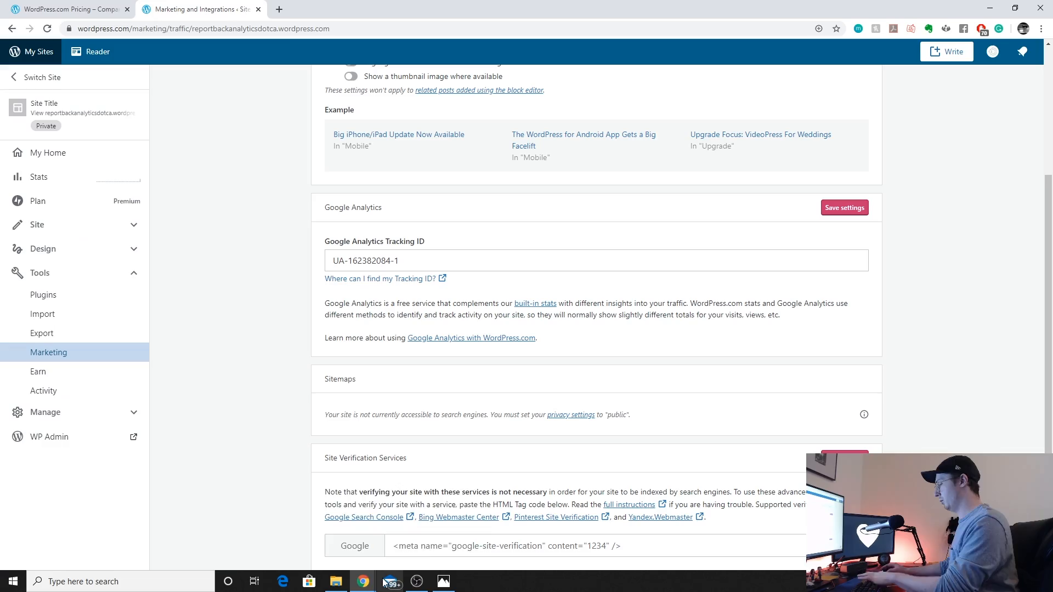
Switch back to Google Analytics and reopen the abc company property's tracking code page from the home page through the admin settings.
{"action": "mouse_move", "coordinate": [363, 581]}
{"action": "left_click", "coordinate": [418, 541]}
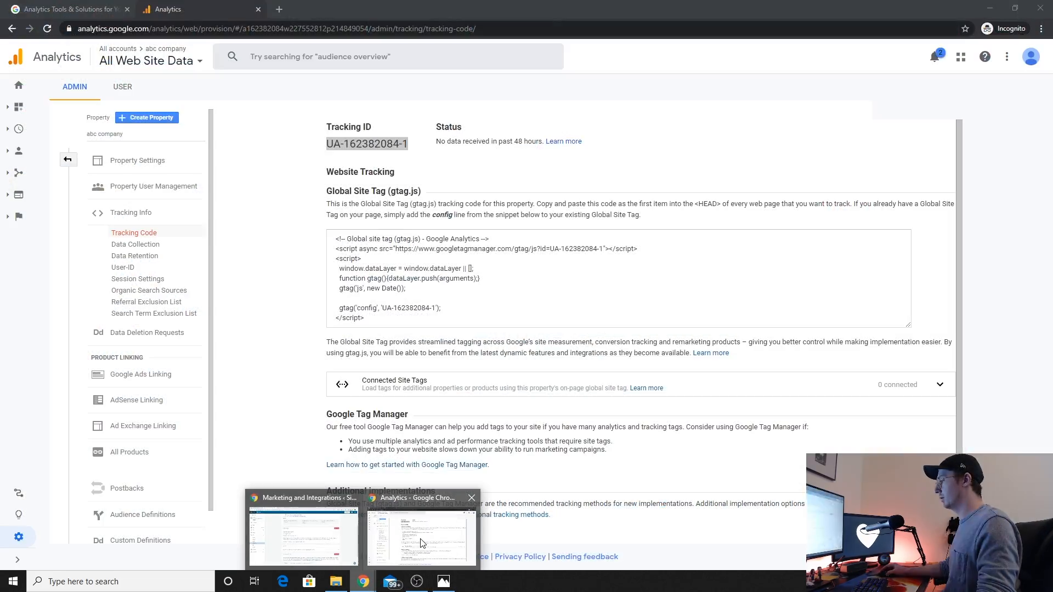
{"action": "left_click", "coordinate": [26, 90]}
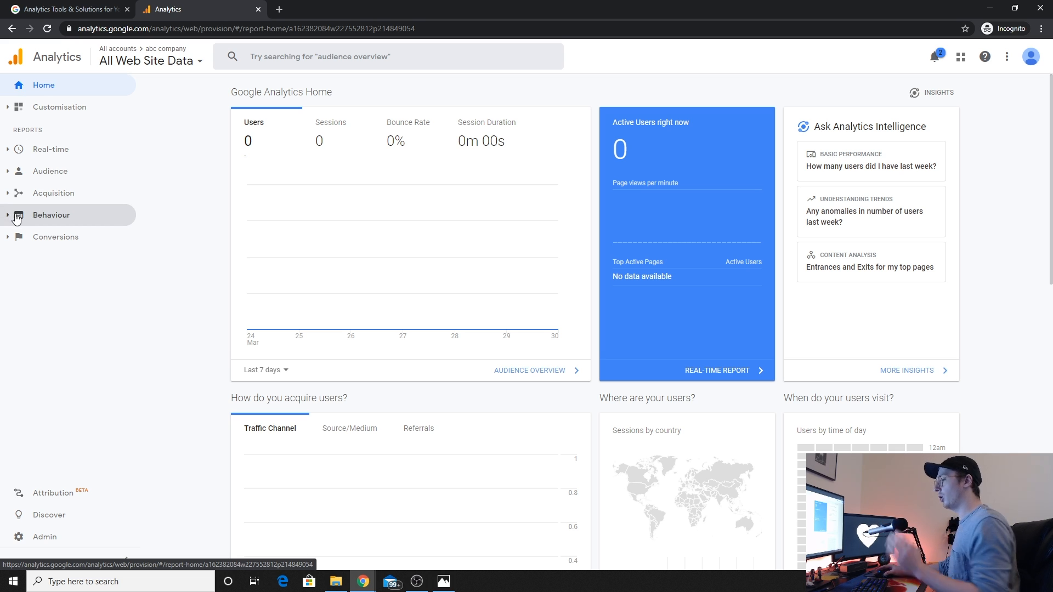
{"action": "left_click", "coordinate": [46, 540]}
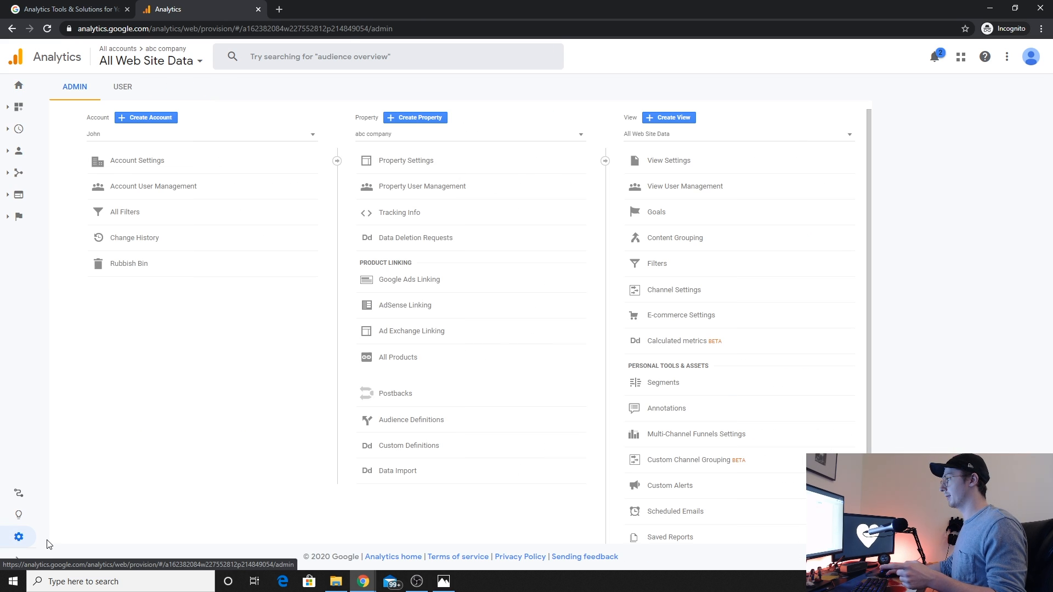
{"action": "left_click", "coordinate": [410, 218]}
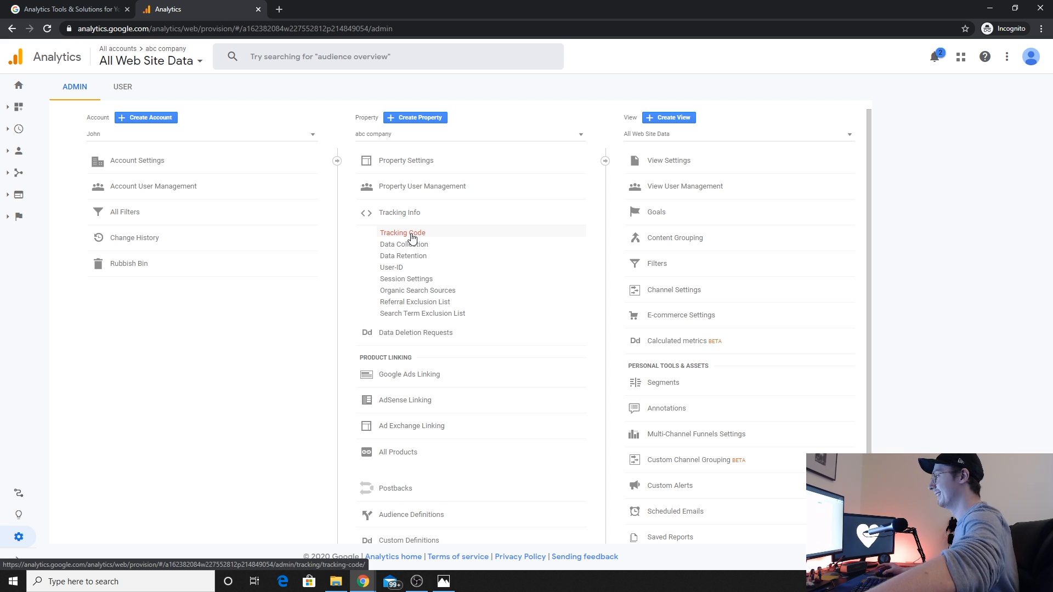
{"action": "left_click", "coordinate": [412, 236]}
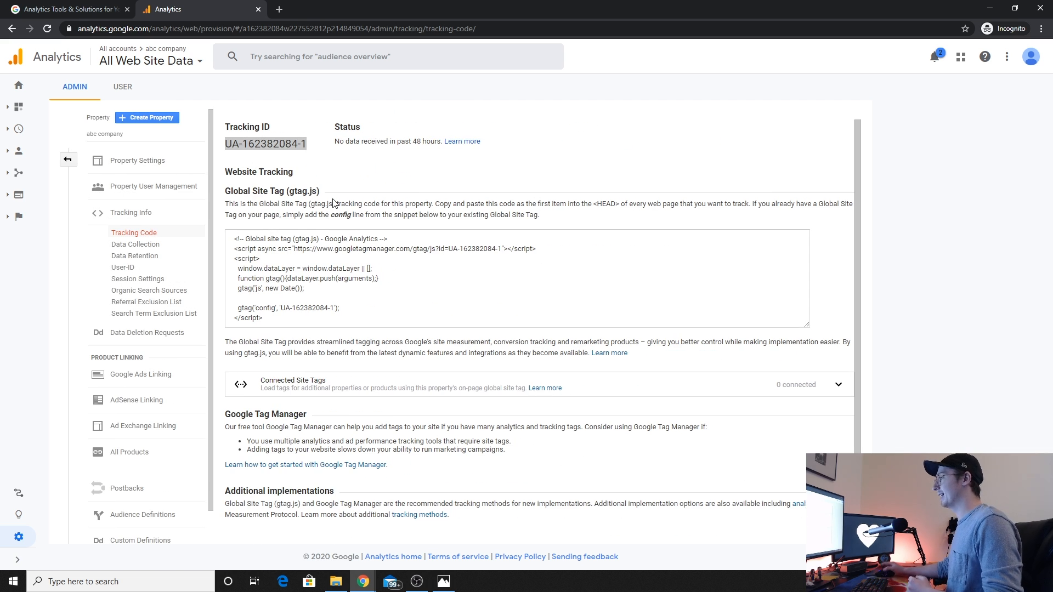